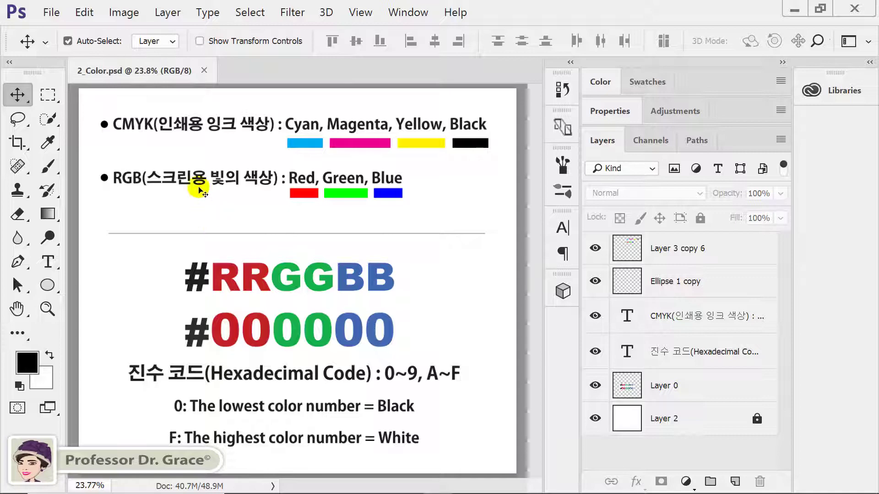
Close the 2_Color.psd colour-code chart document.
left_click(205, 70)
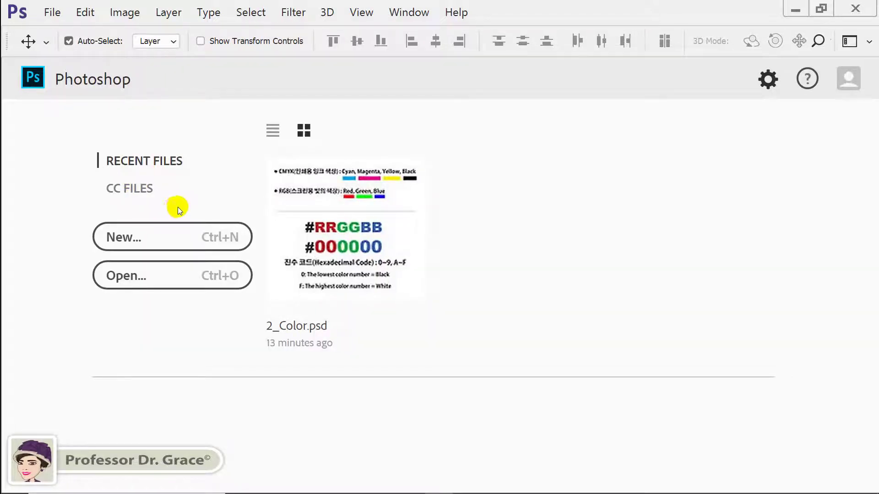
Create a new Letter 8.5 × 11 in, 300 ppi RGB document from the Print presets.
left_click(174, 231)
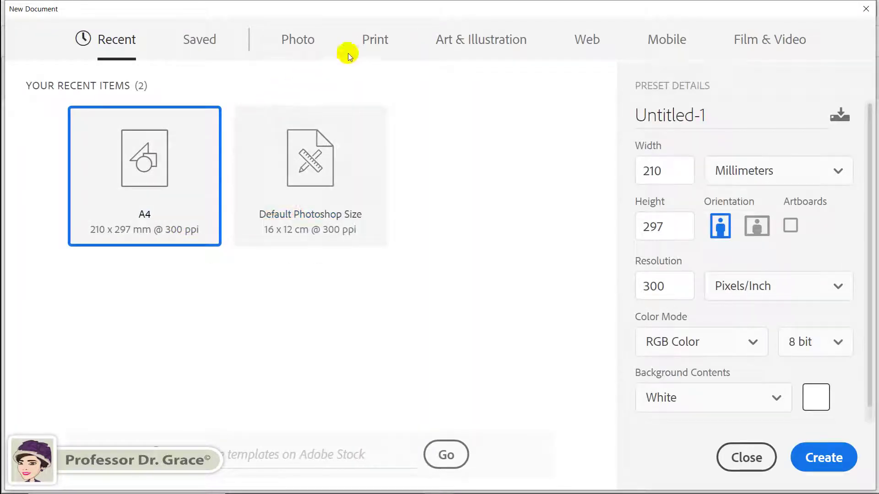
left_click(375, 39)
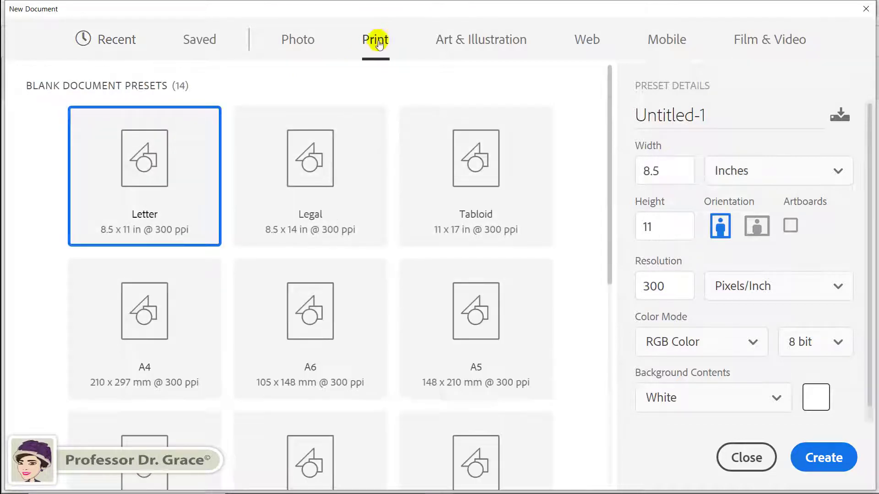
left_click(172, 339)
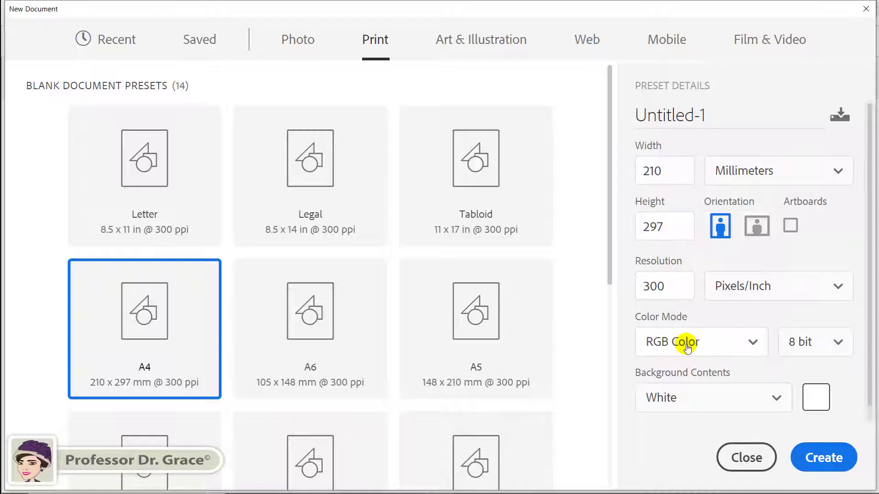
key("Up")
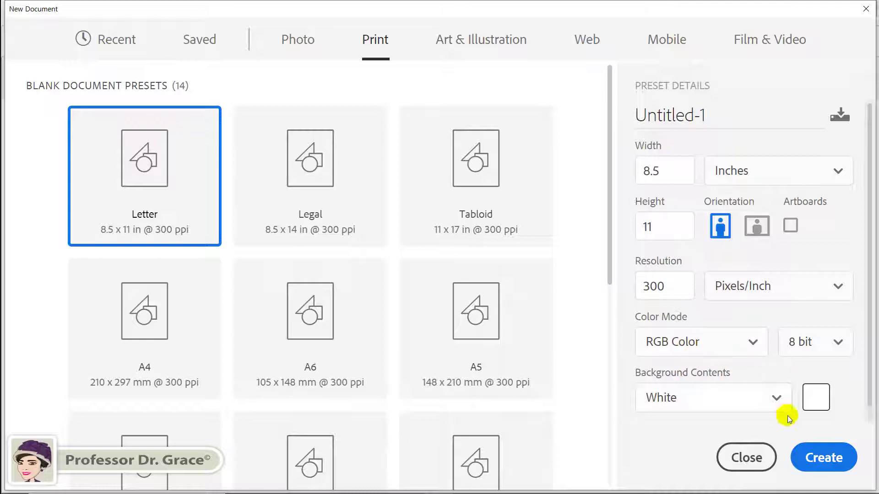
left_click(822, 457)
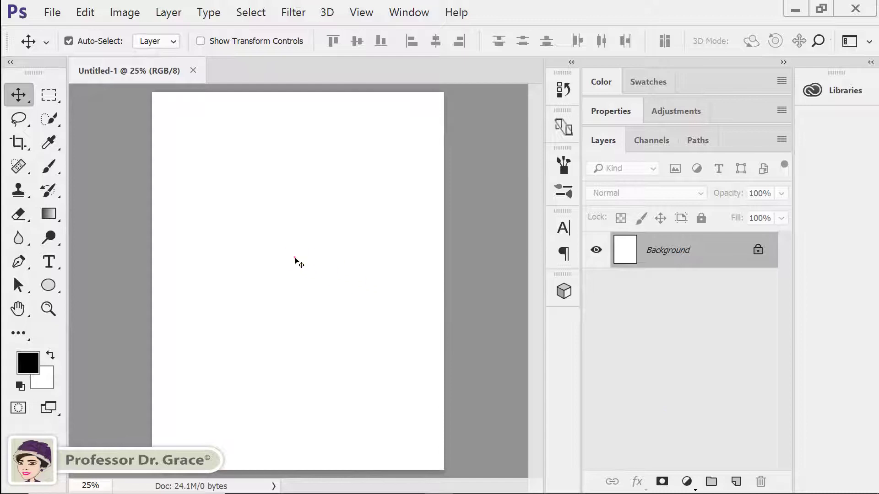
Convert Untitled-1 to CMYK Color mode with the U.S. Web Coated (SWOP) v2 profile.
left_click(296, 262)
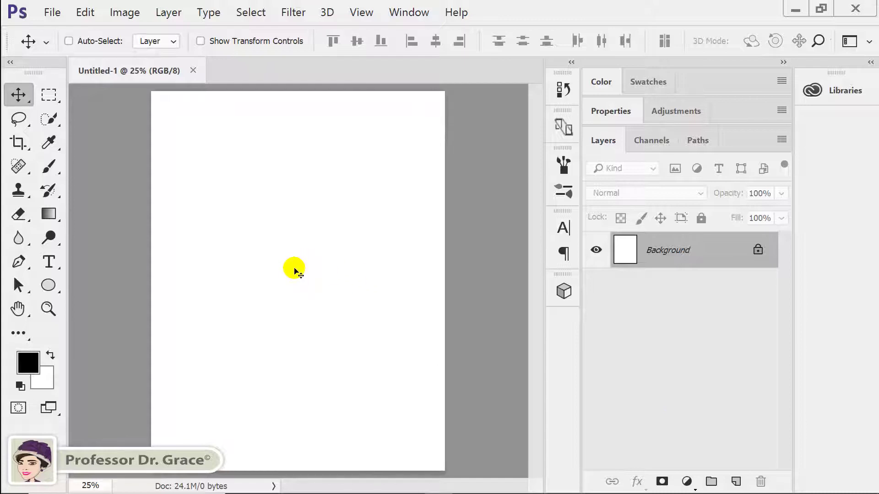
key("ctrl+0")
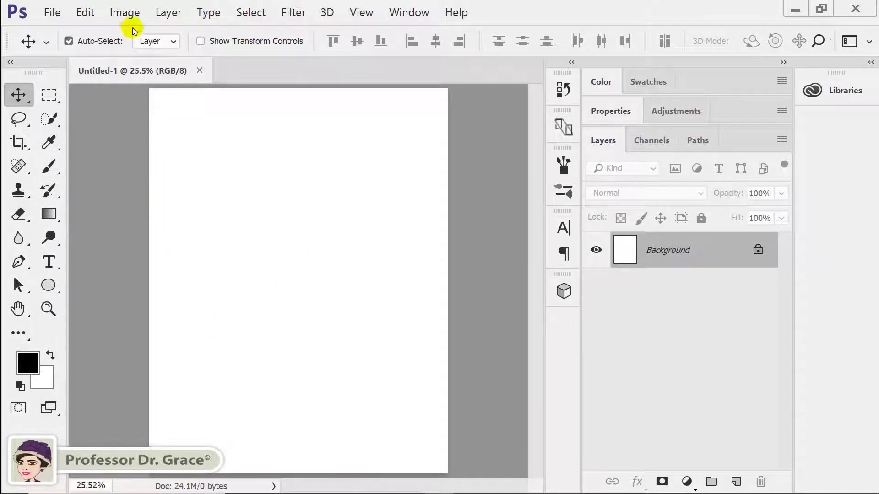
left_click(124, 12)
mouse_move(133, 31)
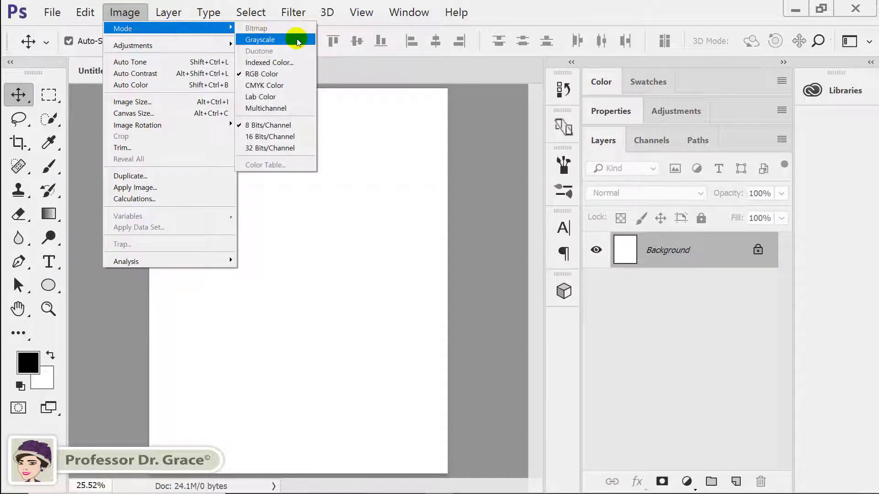
left_click(282, 86)
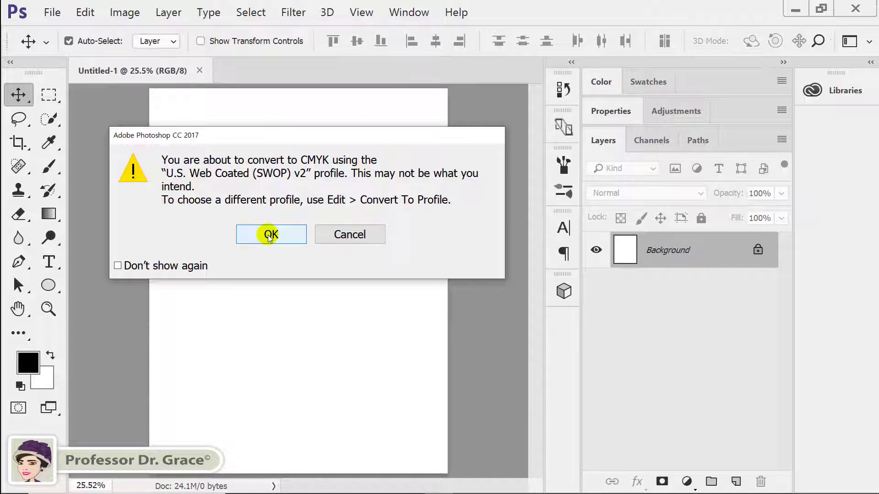
left_click(270, 236)
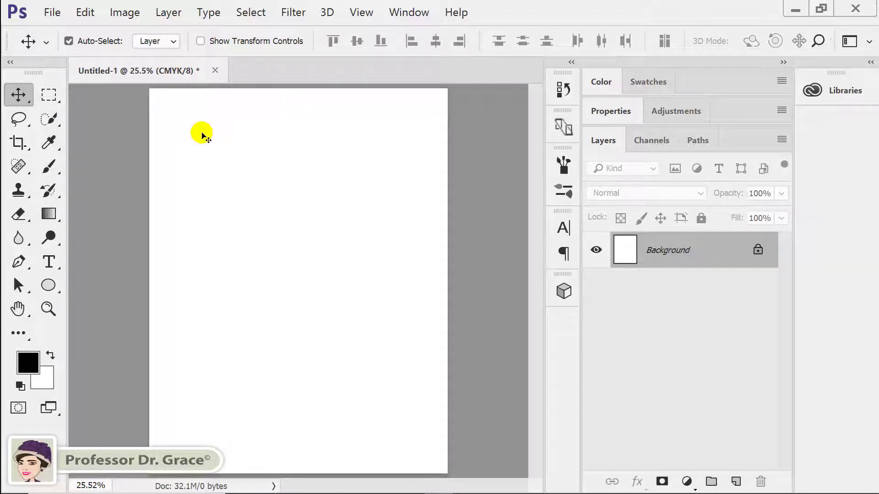
Reopen 2_Color.psd through File > Open and zoom in on the chart.
left_click(52, 12)
left_click(59, 40)
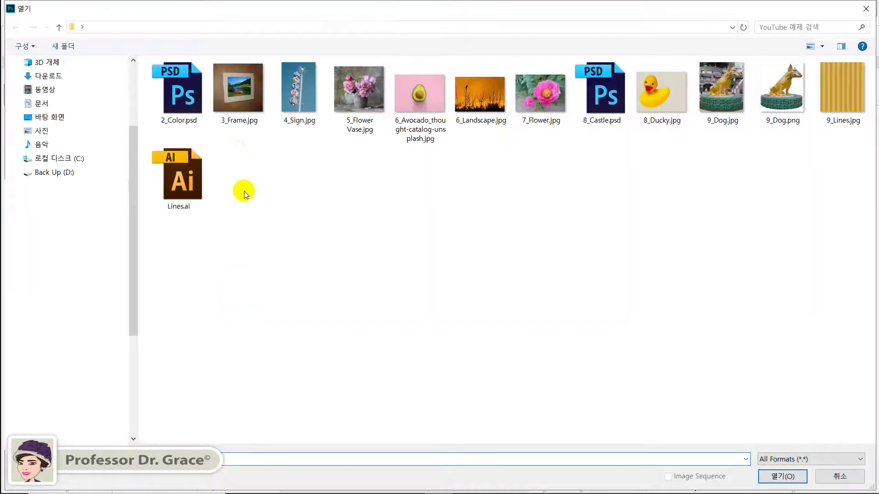
double_click(181, 93)
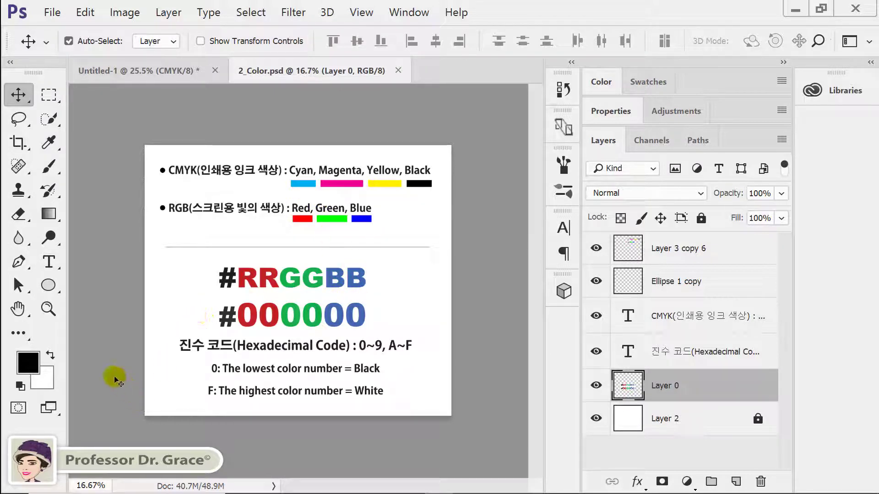
key("ctrl+plus")
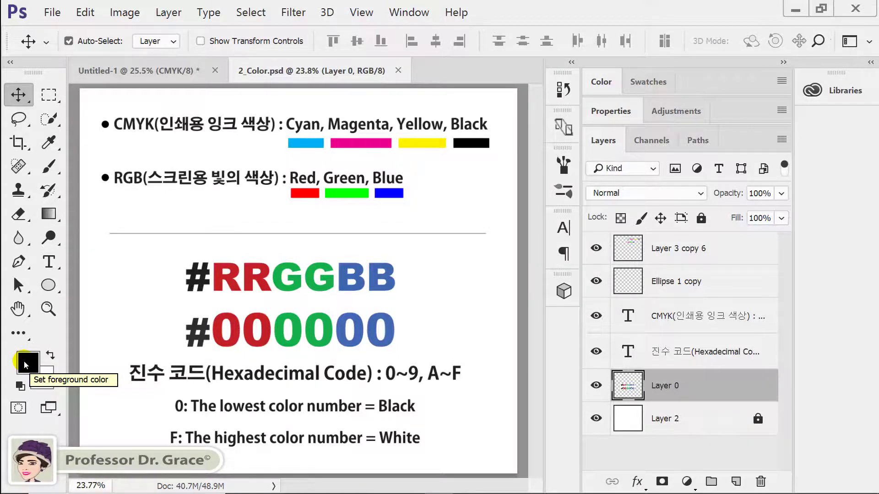
Open the foreground Color Picker showing black 000000, nudging the dialog aside.
left_click(26, 365)
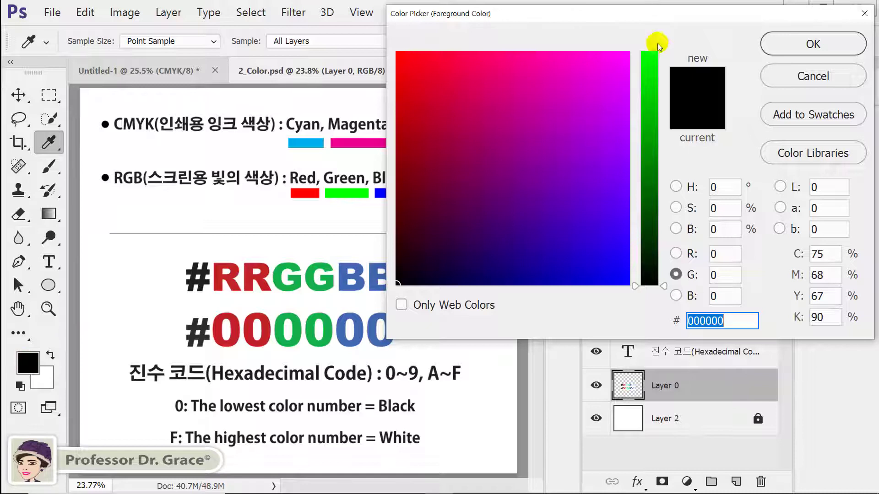
left_click_drag(663, 17, 668, 16)
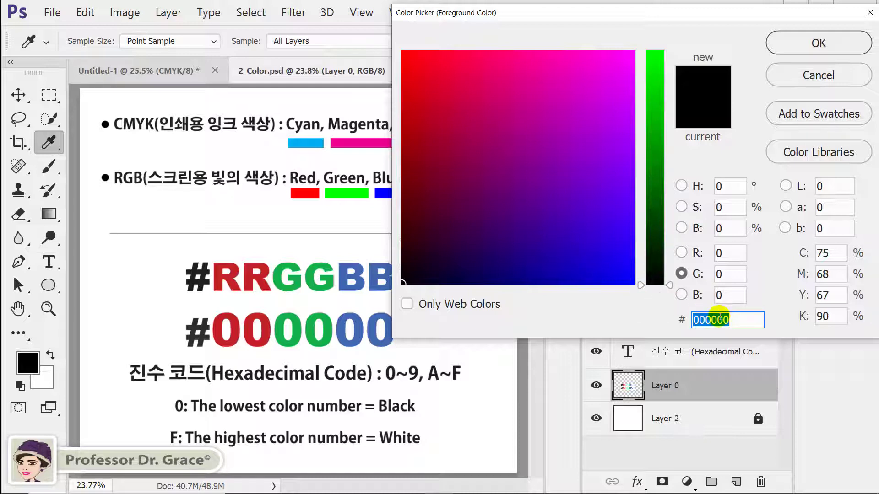
Enter red ff0000 as the hex code and highlight its digits.
type("f")
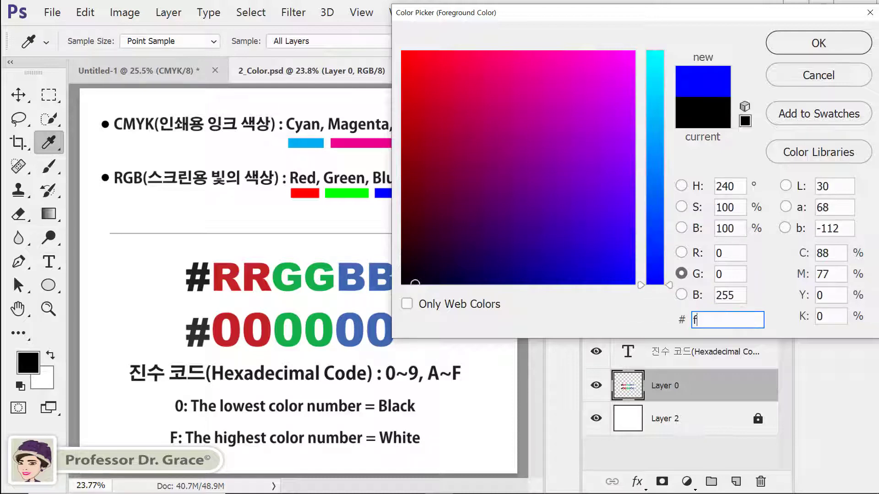
type("f0000")
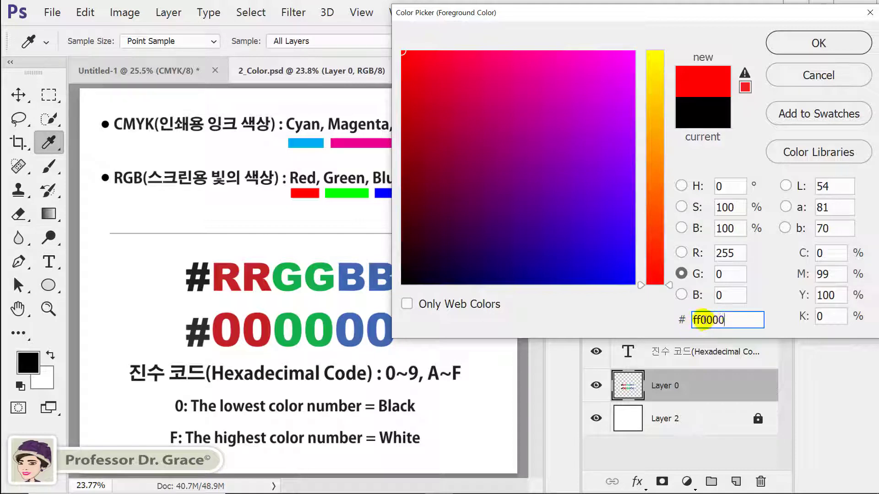
left_click_drag(700, 320, 725, 320)
left_click(693, 320)
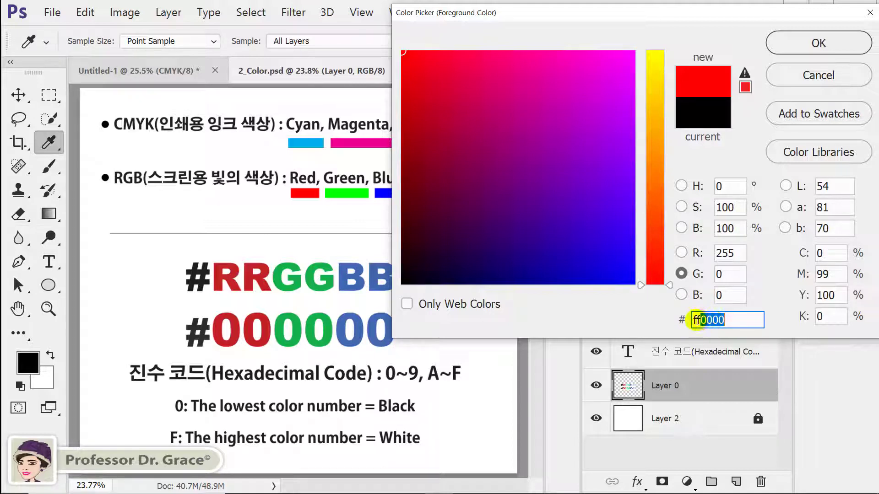
left_click(694, 320)
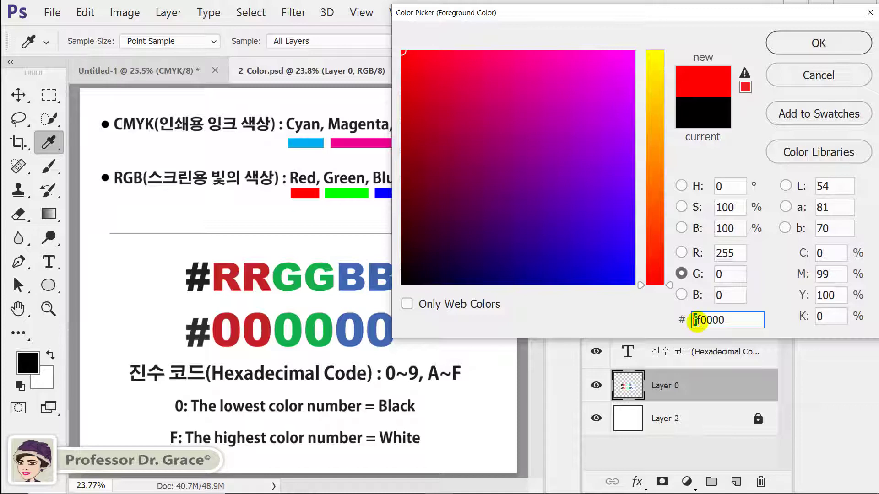
left_click(695, 320)
left_click(738, 320)
double_click(740, 320)
Try green 00ff00 and blue 0000ff in the hex field, highlighting their digit groups.
type("00")
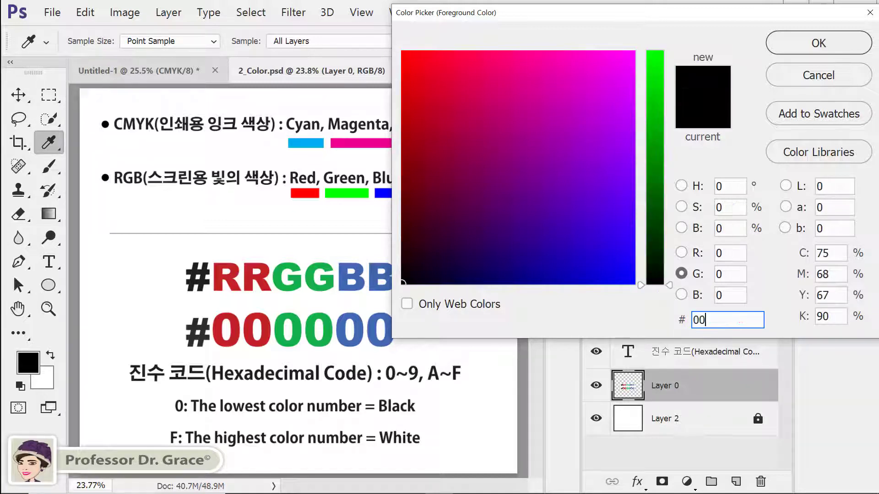
type("ff")
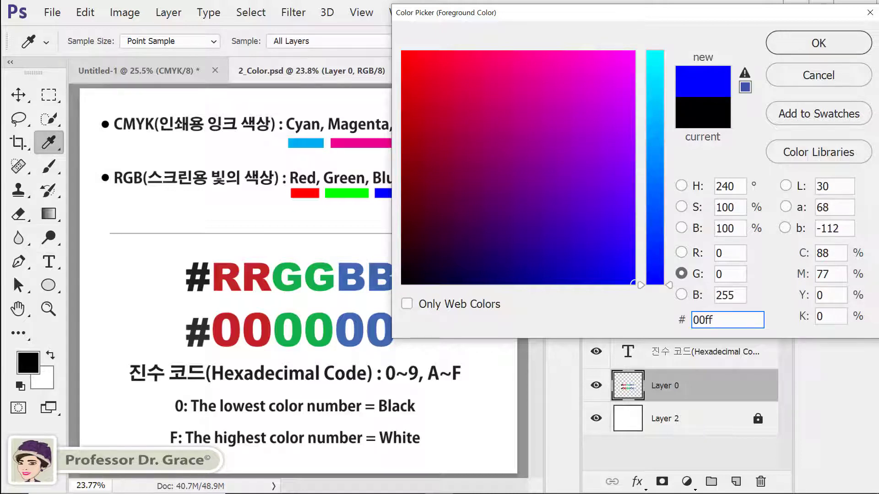
type("00")
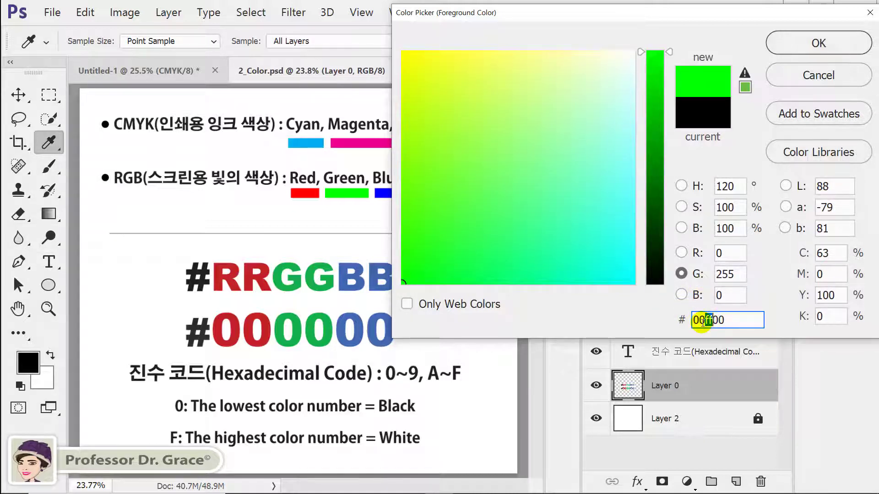
left_click_drag(705, 320, 713, 322)
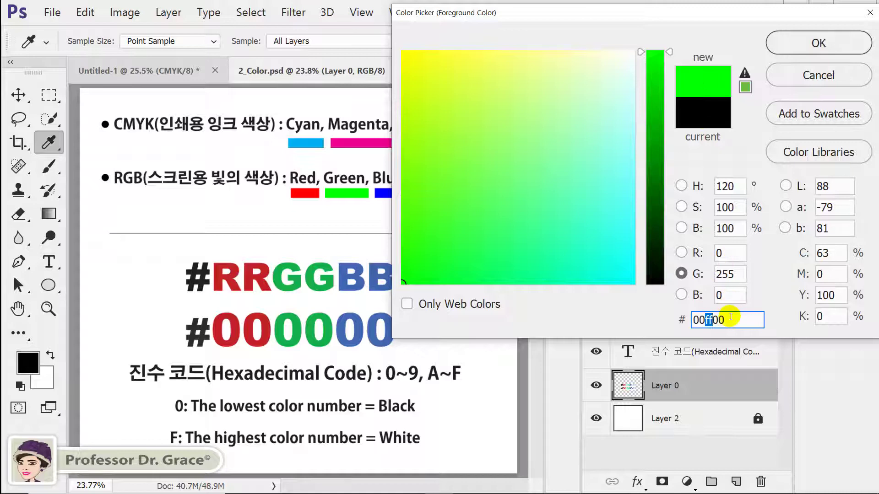
left_click(732, 323)
left_click_drag(732, 323, 653, 315)
type("00")
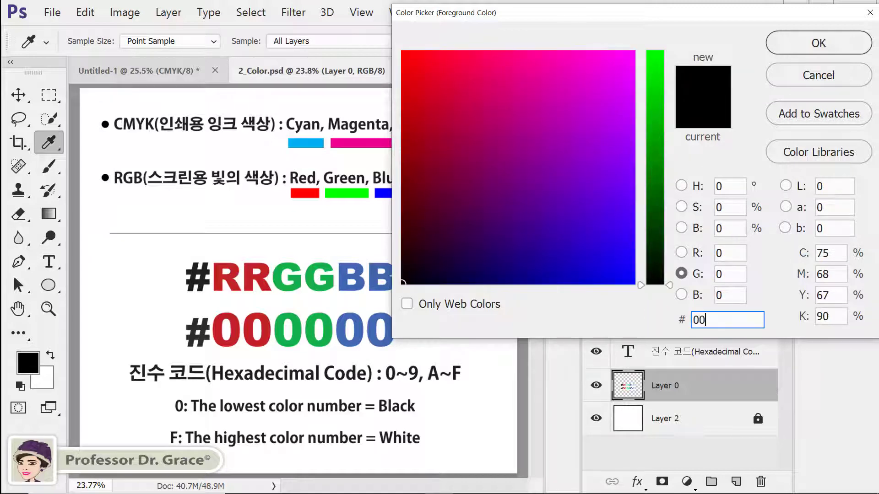
type("00ff")
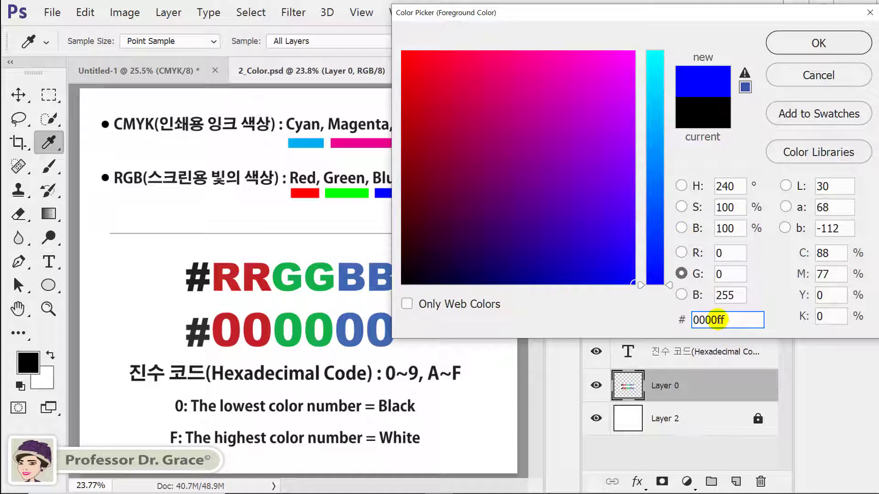
left_click_drag(717, 320, 659, 319)
left_click_drag(729, 318, 721, 320)
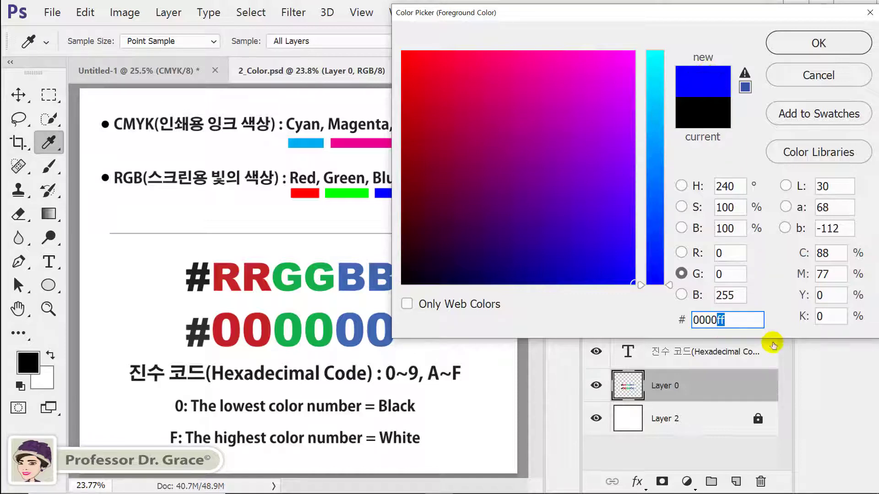
left_click_drag(747, 321, 689, 322)
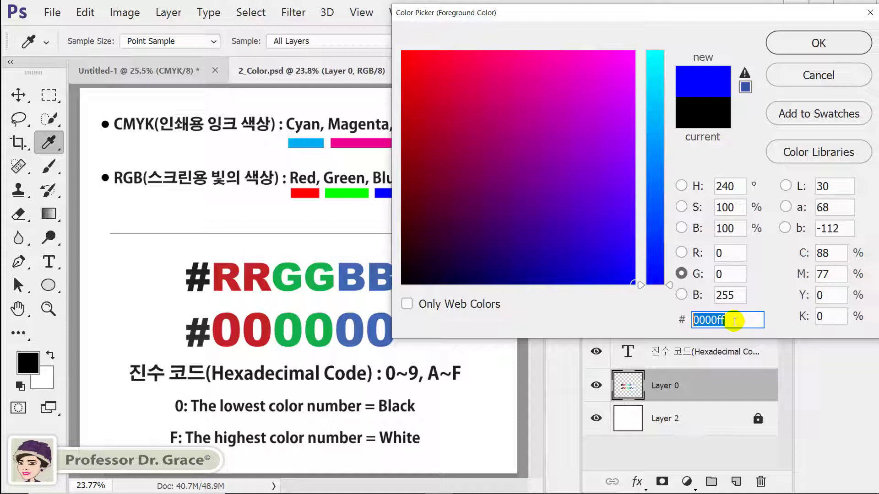
Step through greys 333333, 666666 and 999999, then black 000 and white ffffff.
type("333333")
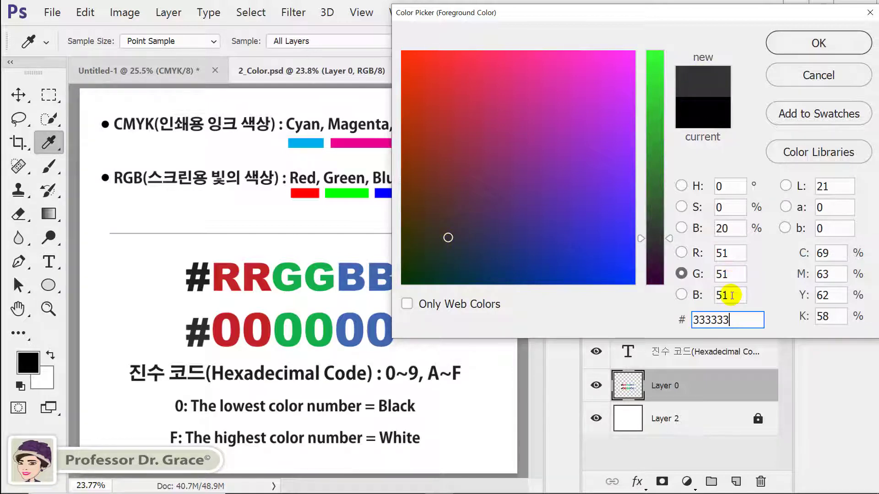
double_click(731, 313)
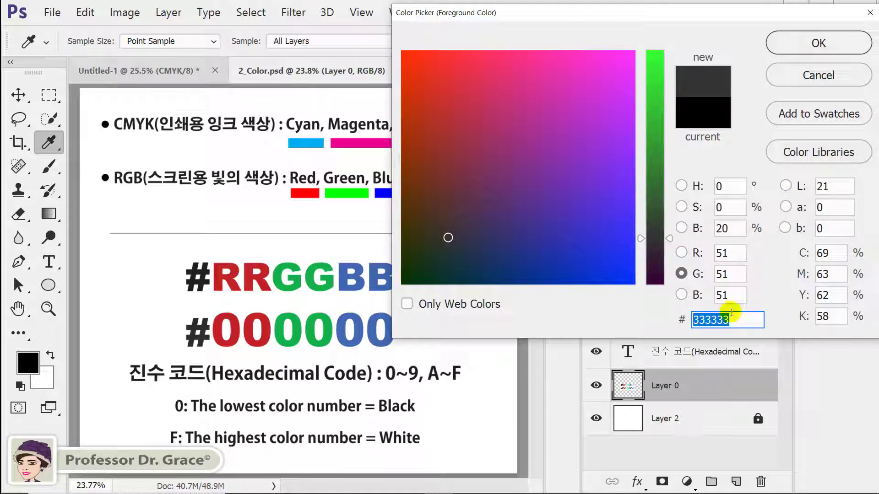
type("66666")
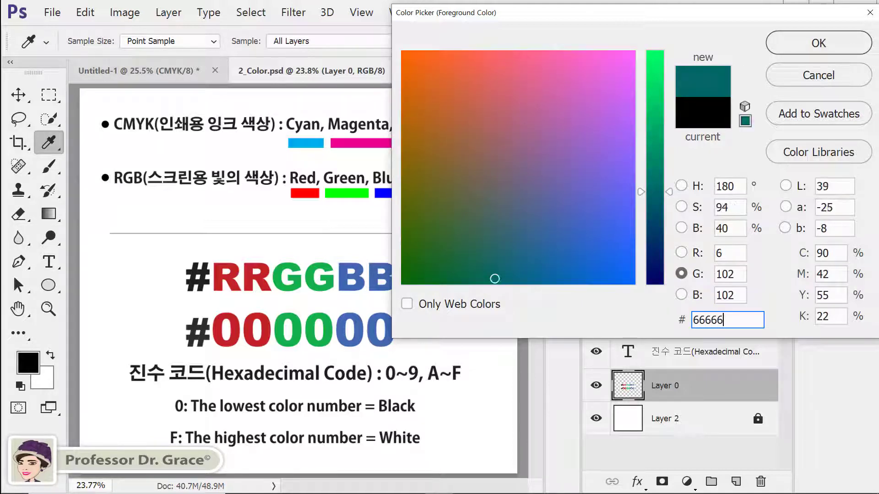
type("6")
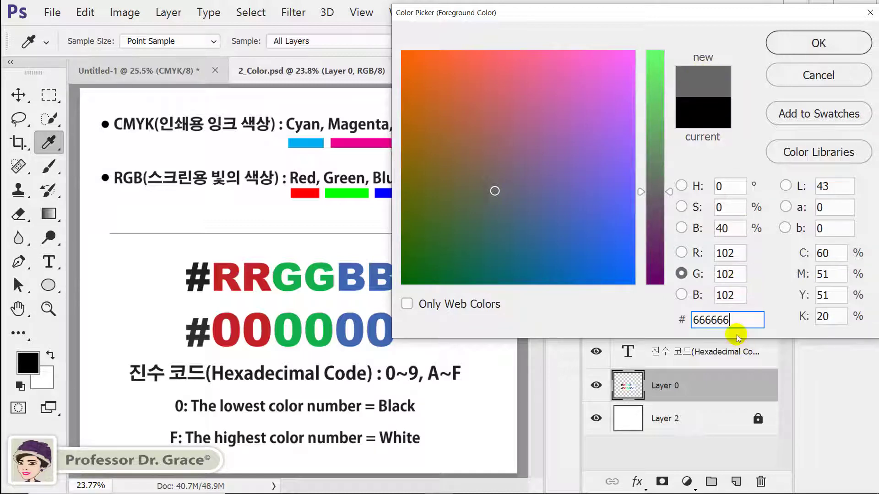
double_click(739, 322)
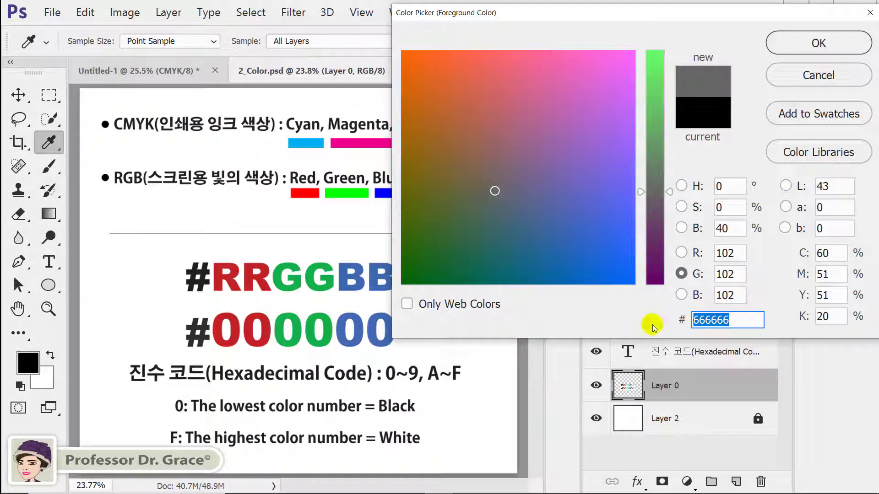
type("999999")
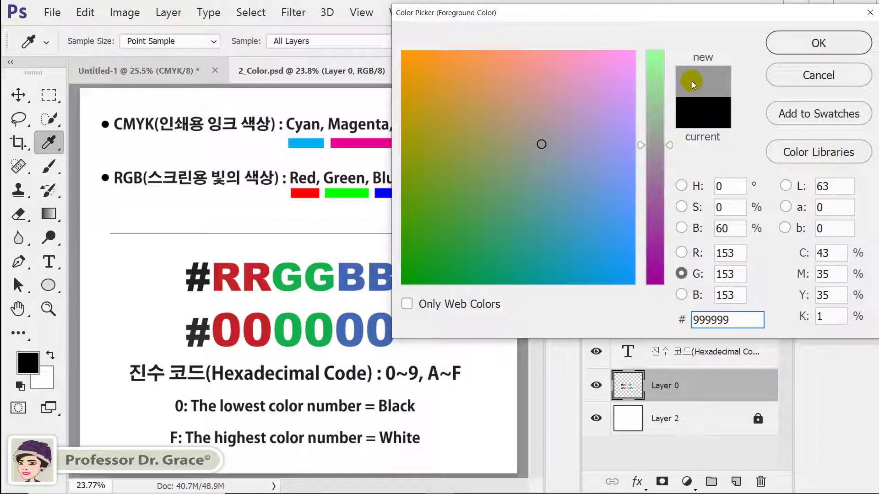
left_click_drag(751, 320, 638, 313)
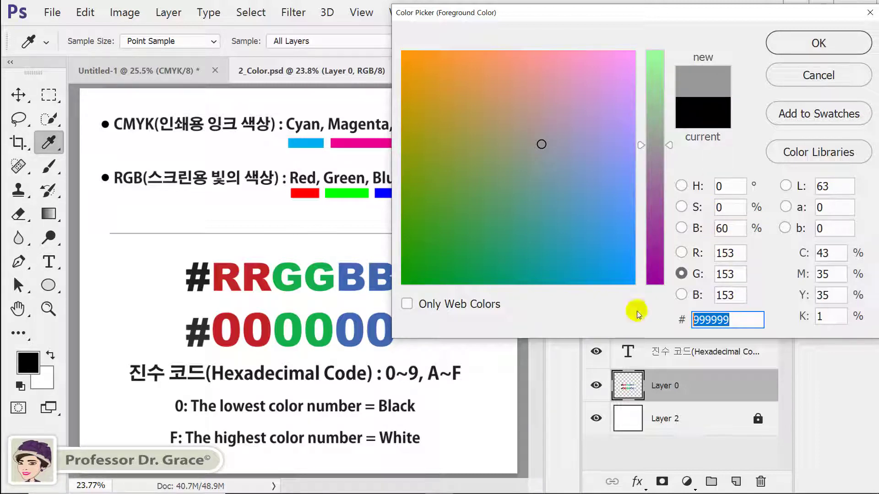
type("000000")
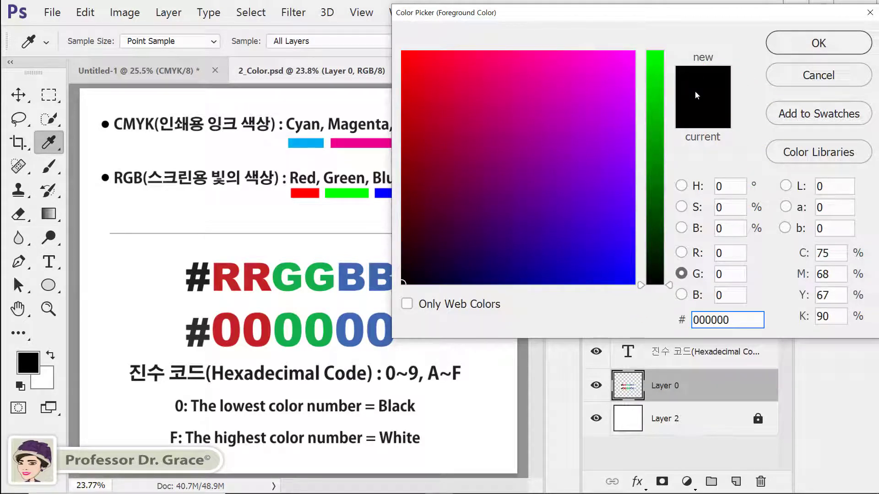
double_click(735, 319)
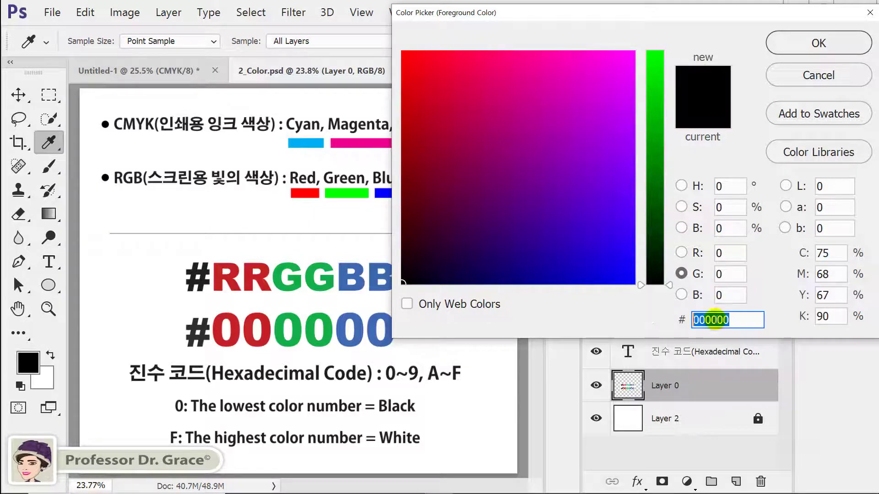
type("ffffff")
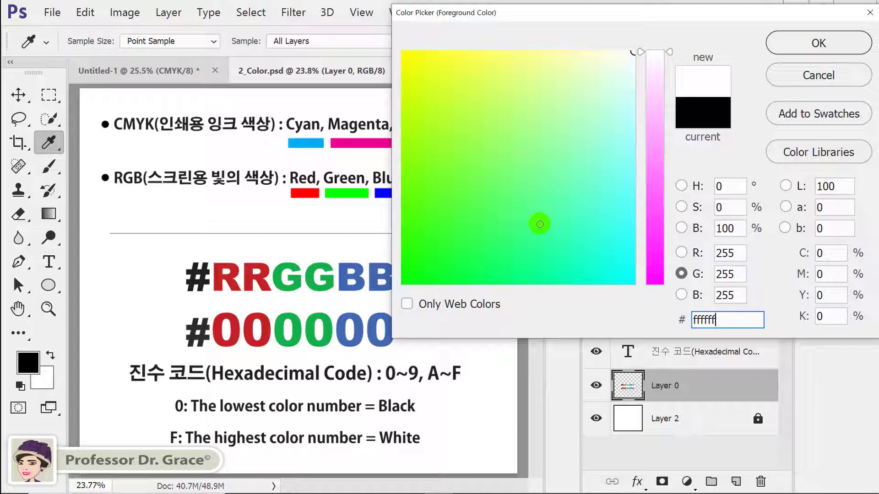
Sample 72ff90 and bb4175, then set the foreground to red-orange db411e and confirm.
left_click(533, 179)
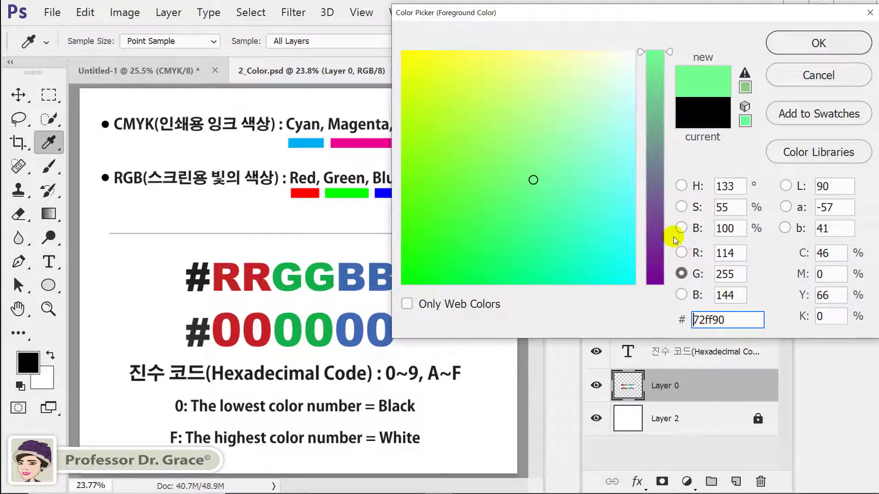
left_click(655, 225)
left_click(508, 113)
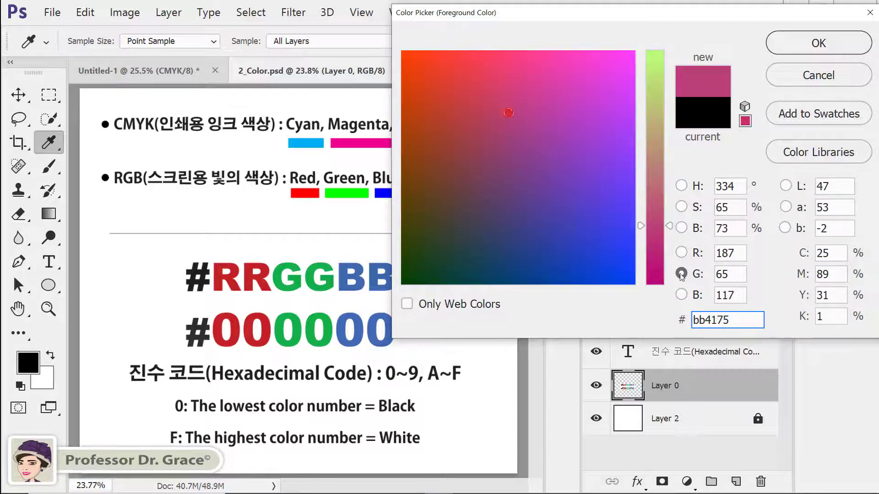
left_click(751, 317)
double_click(751, 317)
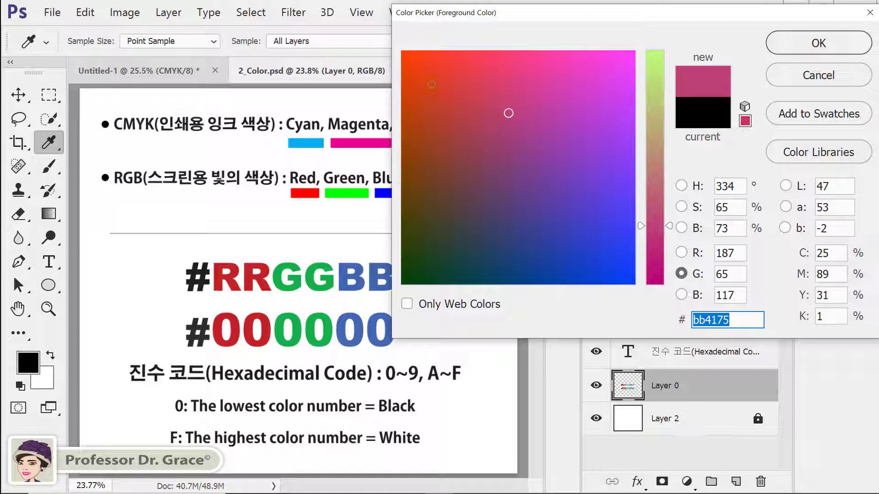
left_click(429, 84)
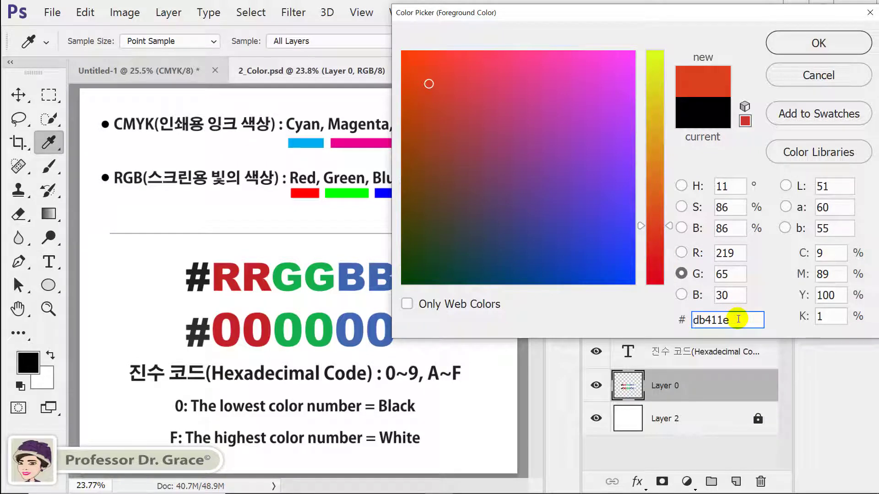
left_click_drag(739, 319, 687, 320)
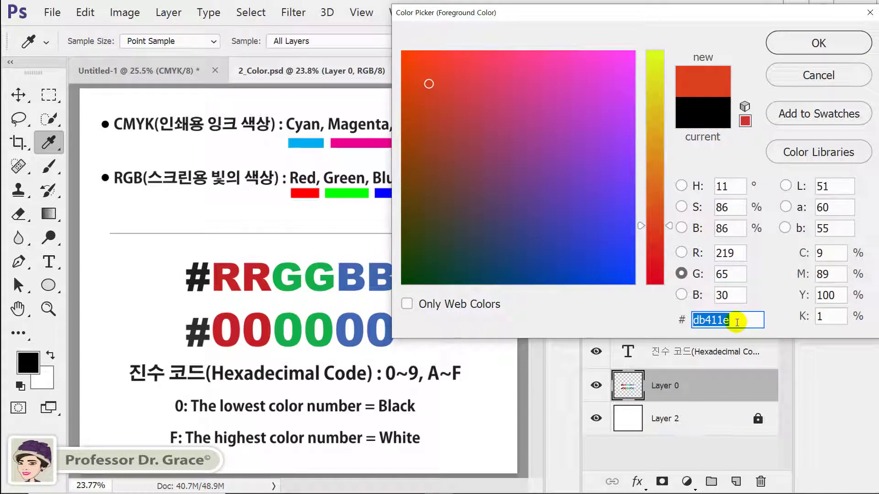
left_click(844, 43)
key("v")
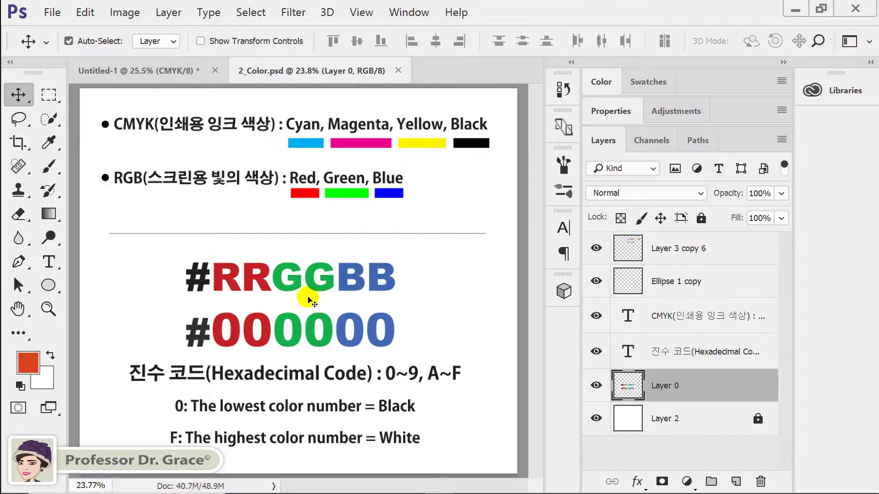
Set the background colour to deep blue 292ec9 (RGB 41/46/201) in the Color Picker.
left_click(45, 384)
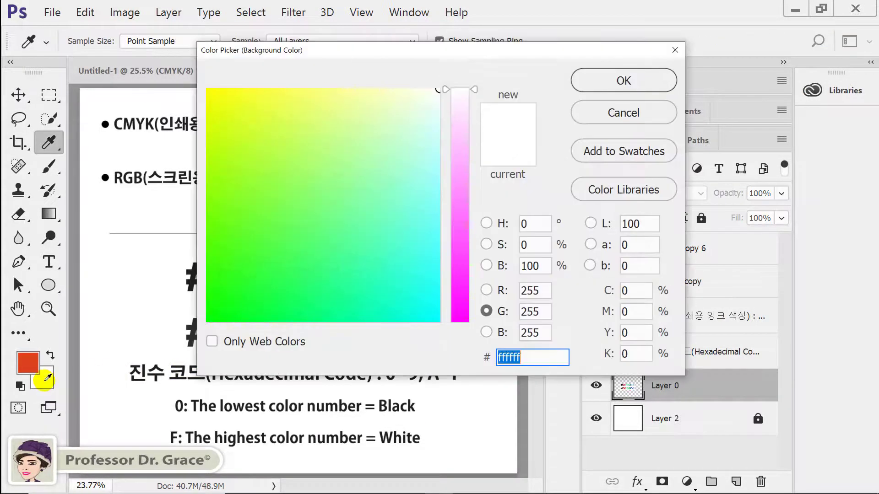
left_click_drag(435, 48, 622, 40)
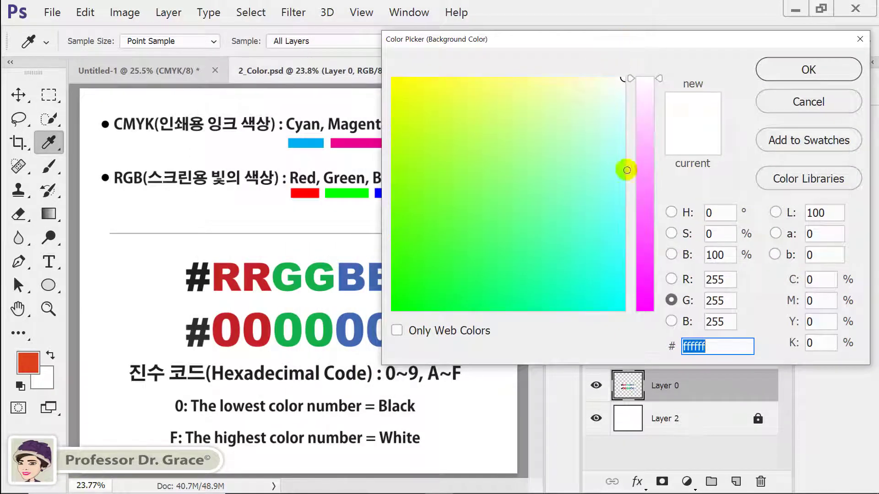
left_click(651, 269)
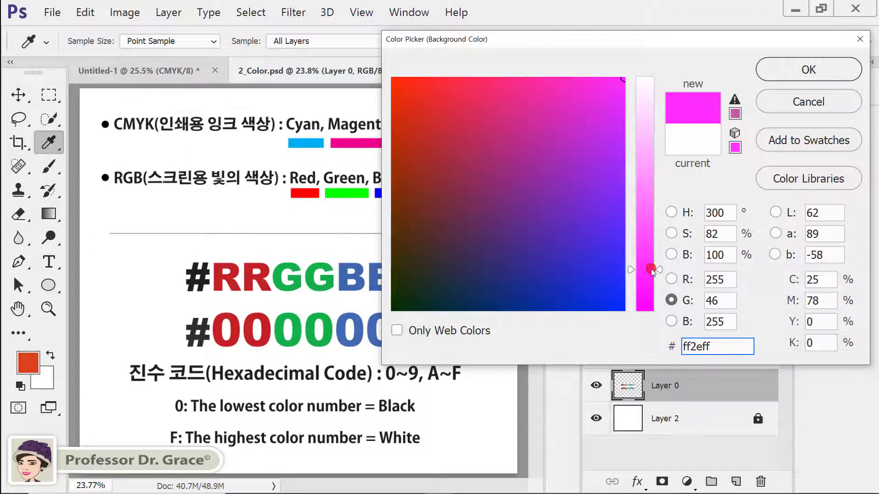
left_click(576, 273)
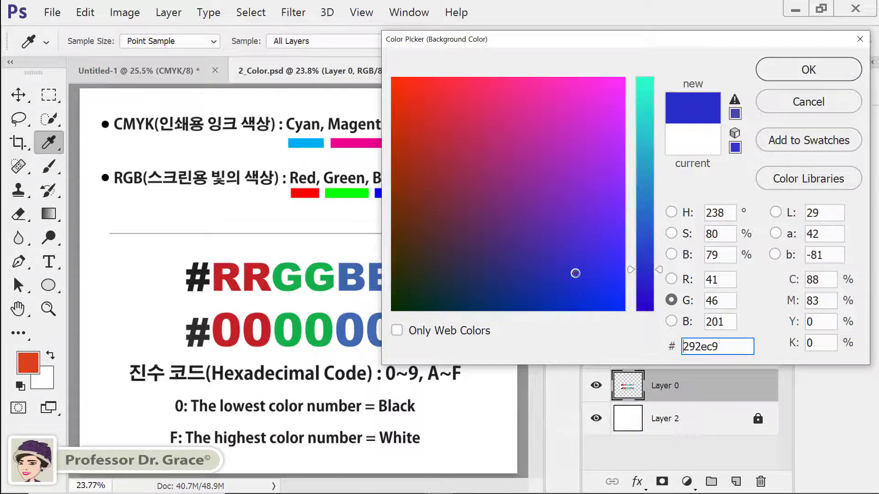
left_click(820, 69)
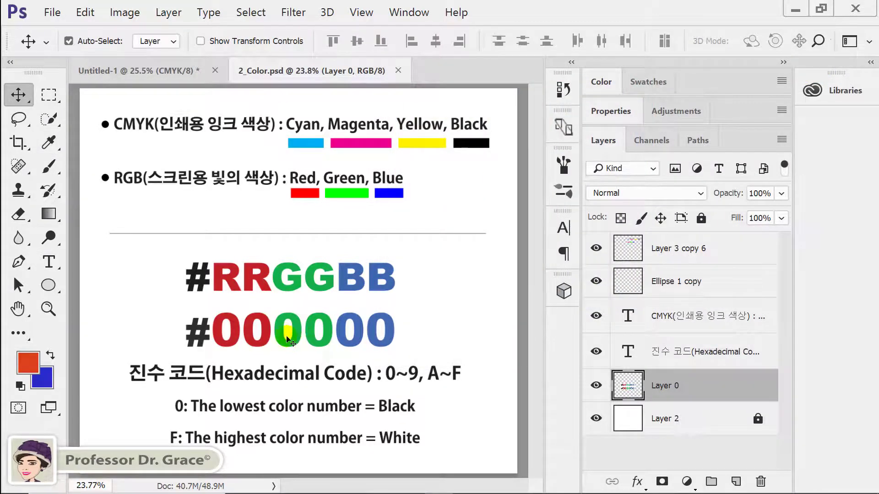
Fill Untitled-1 with the red-orange foreground, then with the blue background colour.
left_click(160, 72)
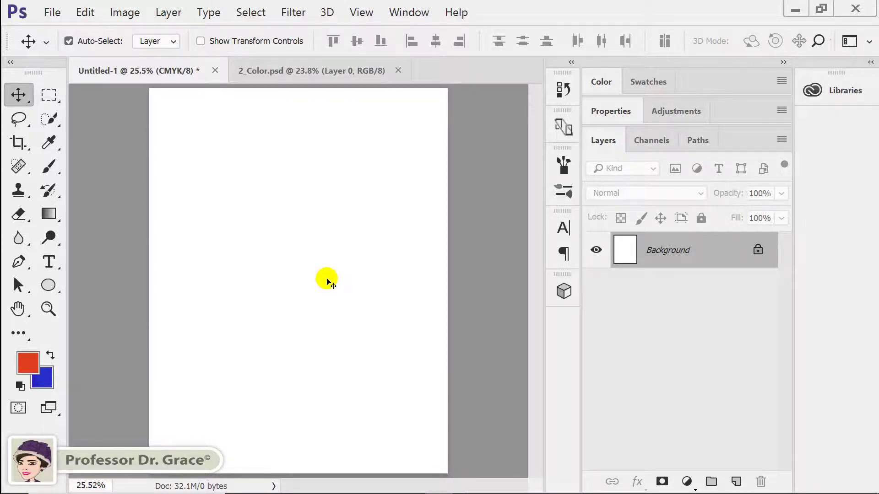
key("alt+BackSpace")
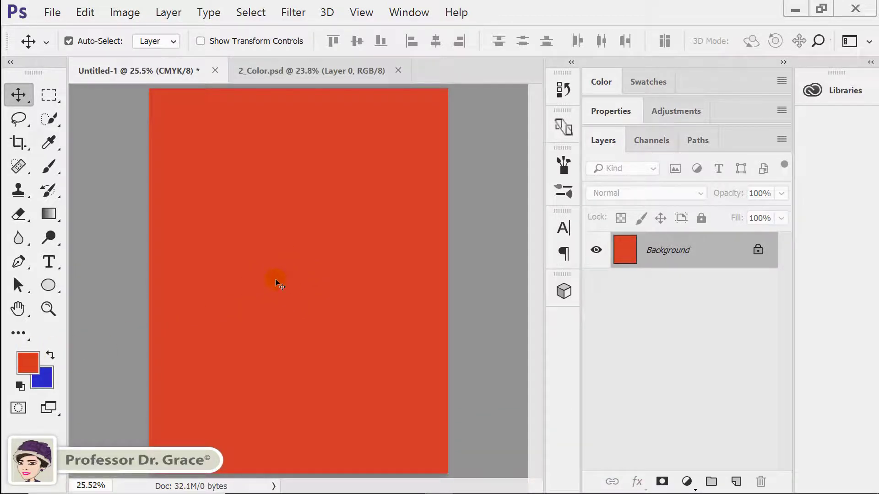
key("ctrl+BackSpace")
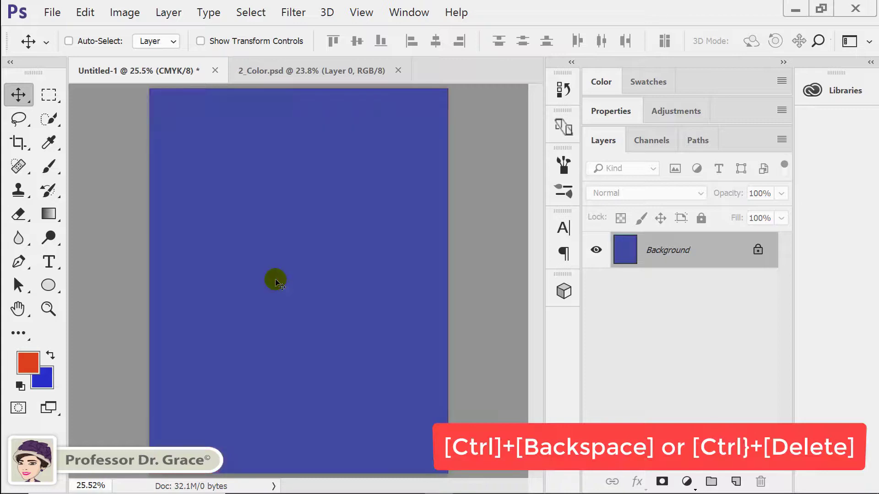